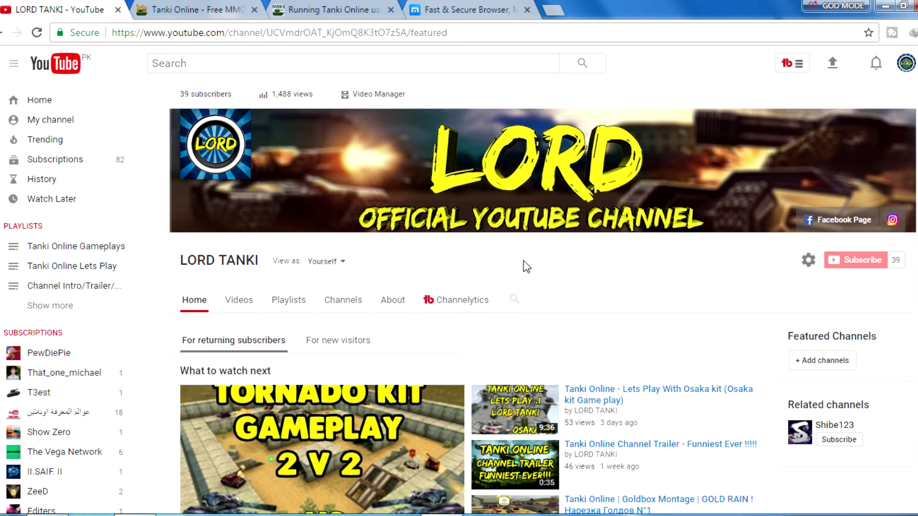
Step: Show the official Tanki Online site and highlight its address, tankionline.com/en/
left_click(217, 18)
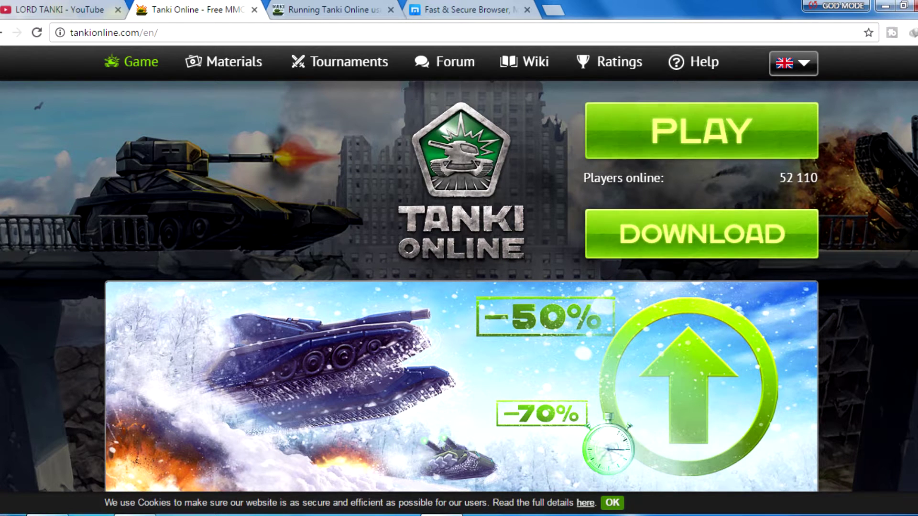
left_click(114, 33)
left_click(159, 32)
left_click(207, 31)
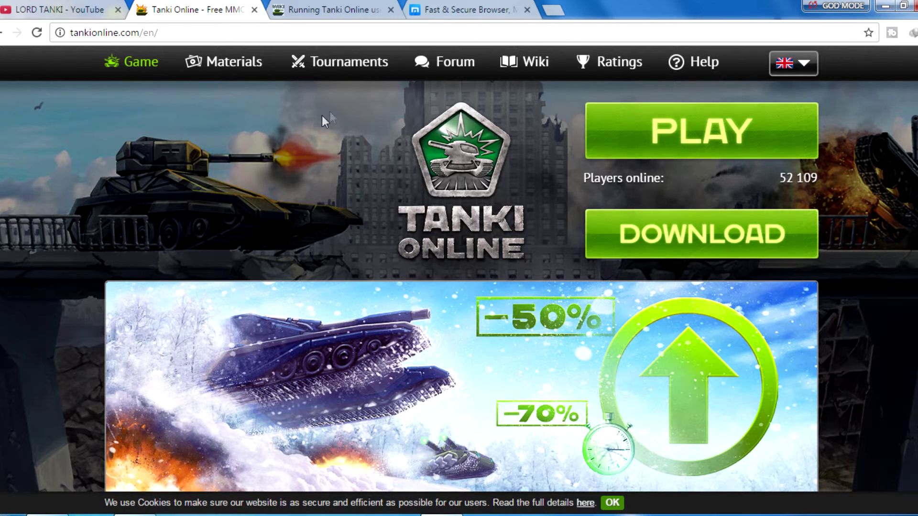
left_click(322, 8)
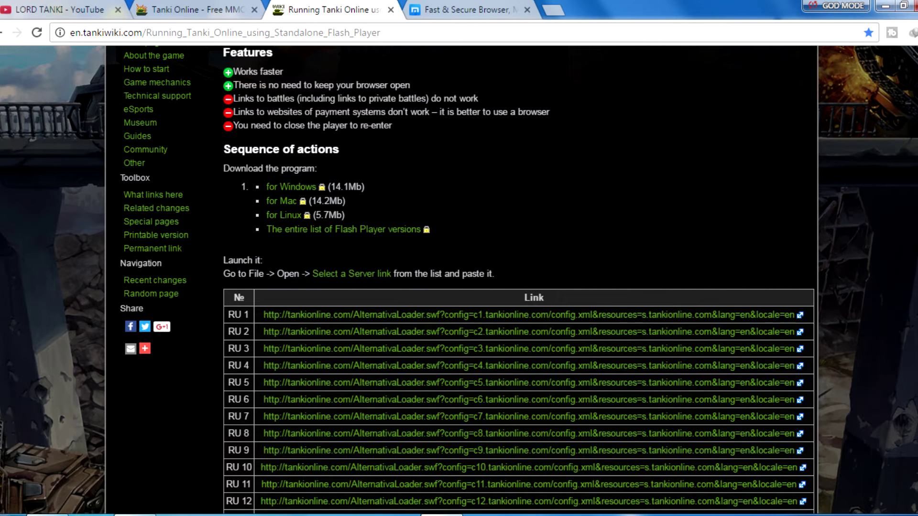
scroll(573, 287, "down", 5)
scroll(574, 287, "up", 2)
scroll(573, 215, "up", 3)
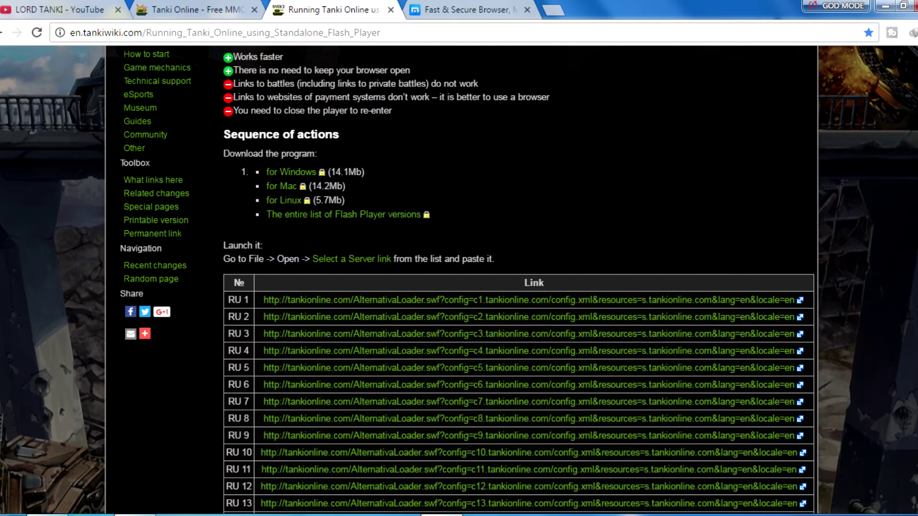
Step: Leave the standalone Flash Player wiki guide for the Maxthon browser tab
left_click(466, 9)
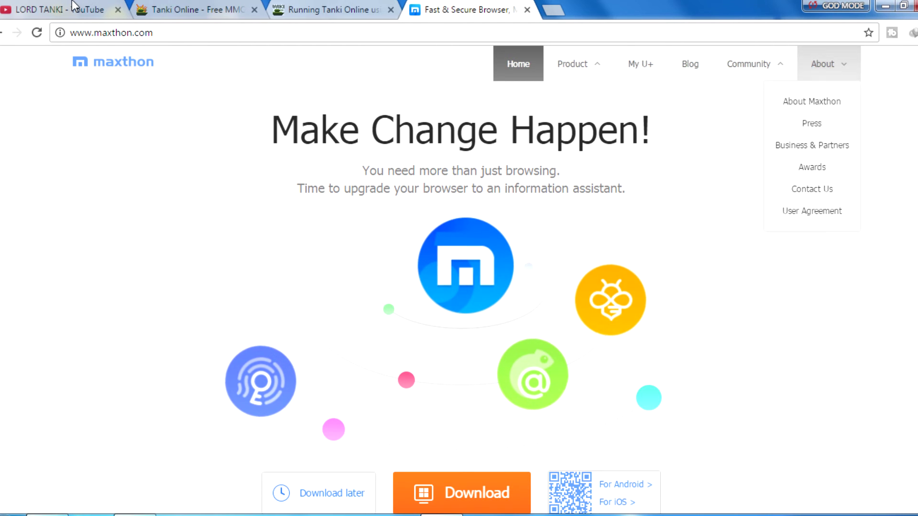
Step: Return to the LORD TANKI YouTube channel, keeping the Maxthon site open
left_click(60, 9)
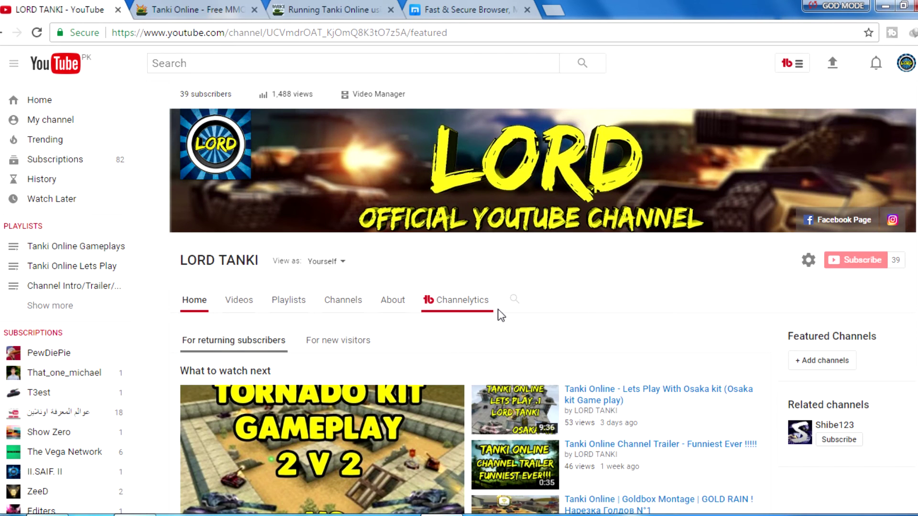